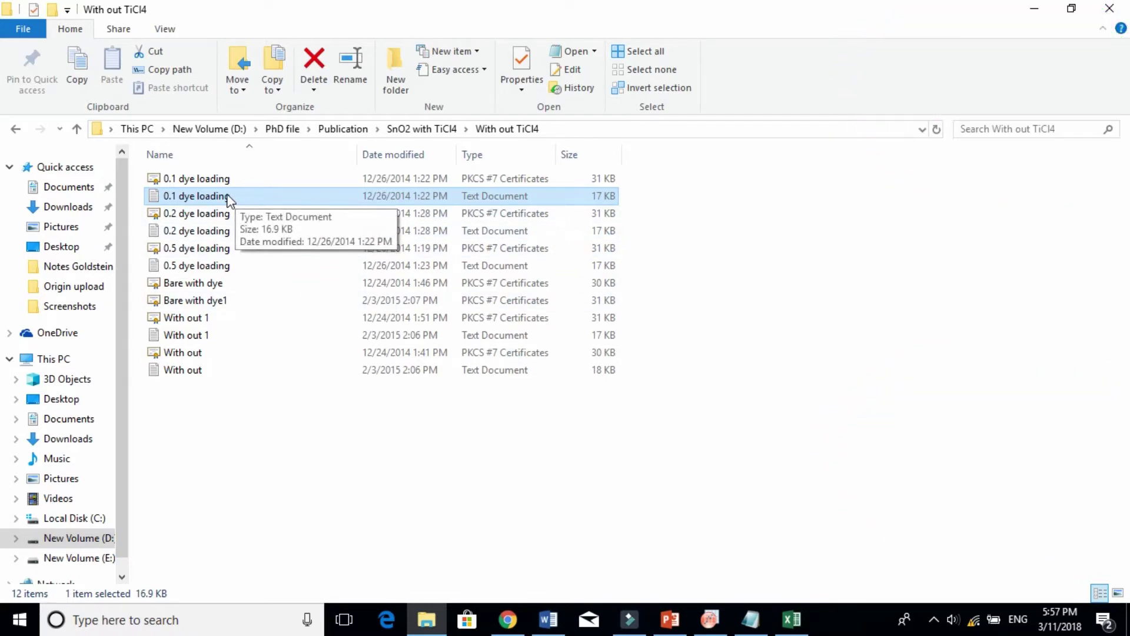
# Open the 0.1 dye loading file in Notepad and copy all its wavelength,absorbance lines
pyautogui.doubleClick(230, 200)
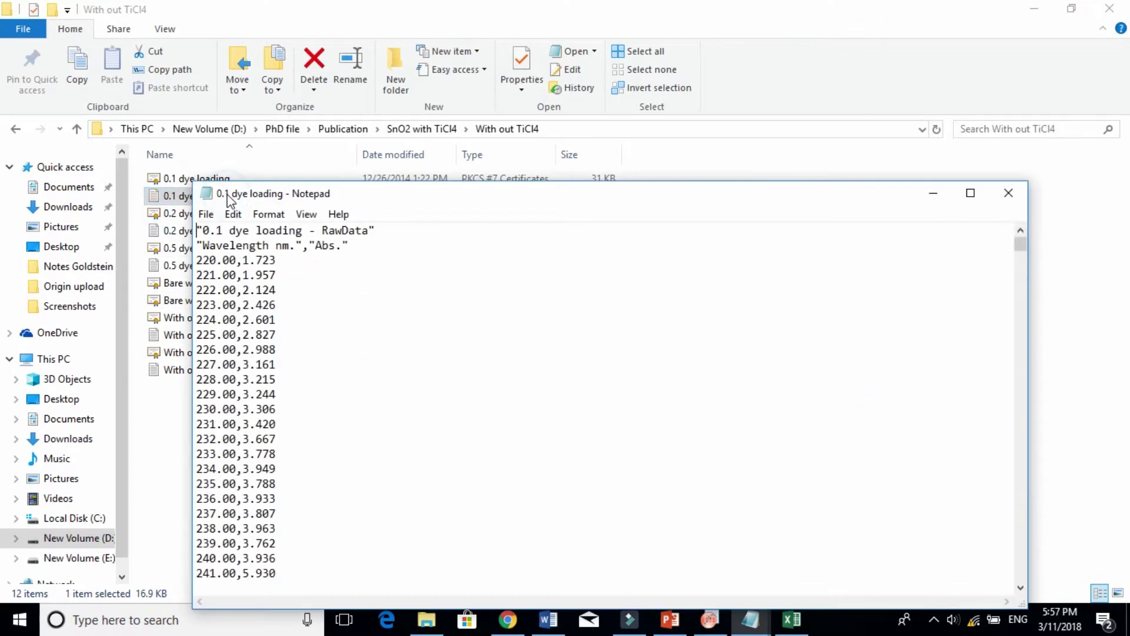
pyautogui.doubleClick(540, 199)
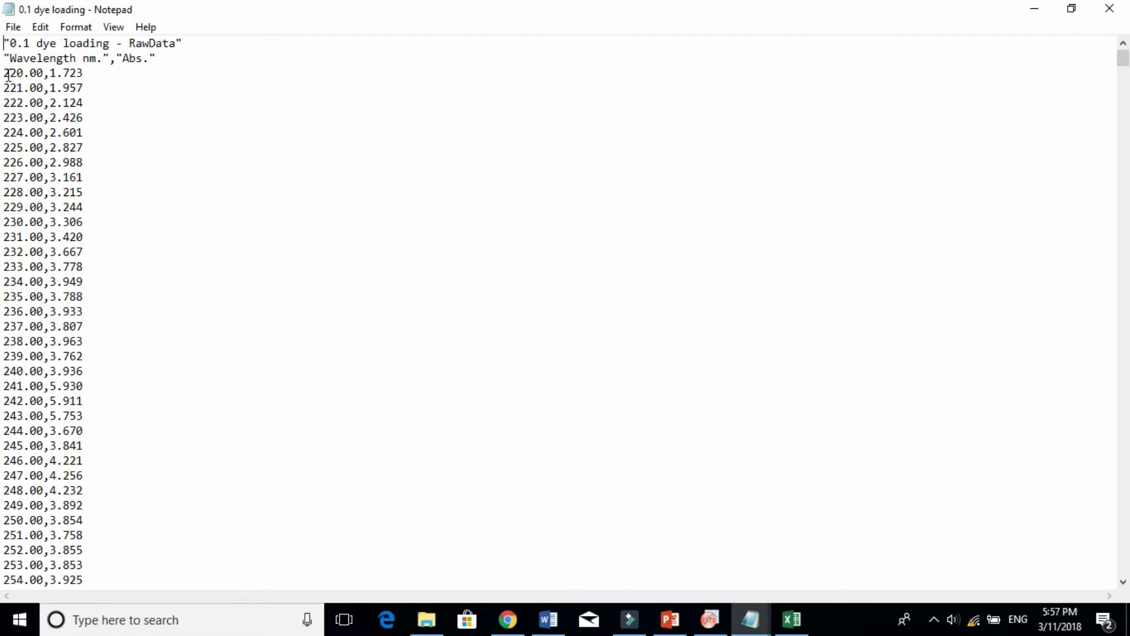
pyautogui.moveTo(8, 73); pyautogui.dragTo(98, 600)
pyautogui.rightClick(65, 566)
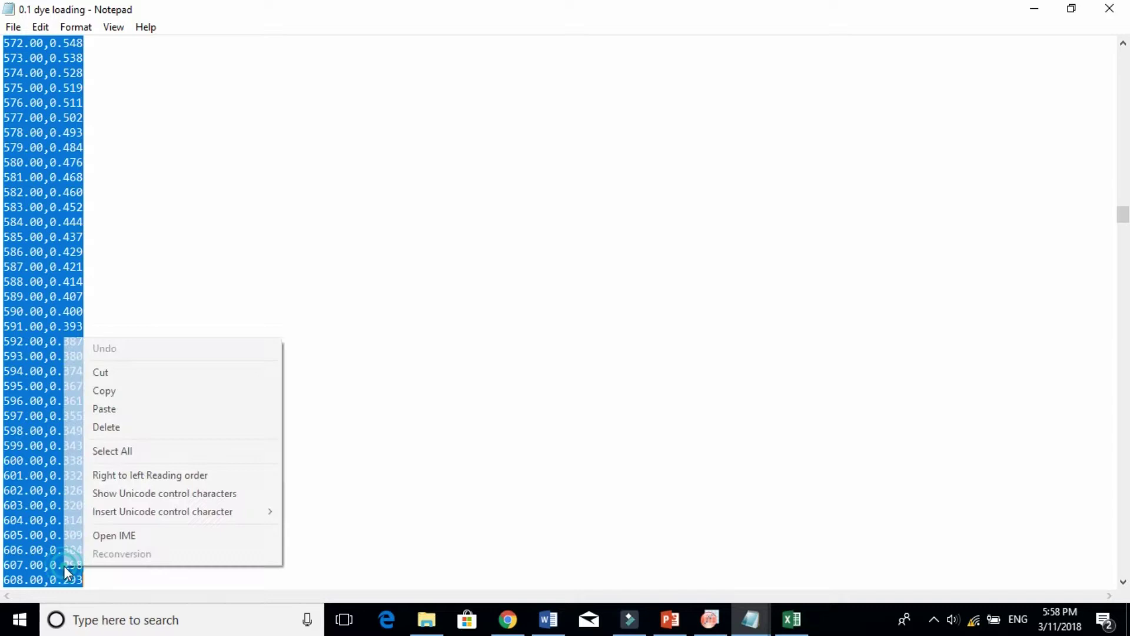
pyautogui.click(145, 393)
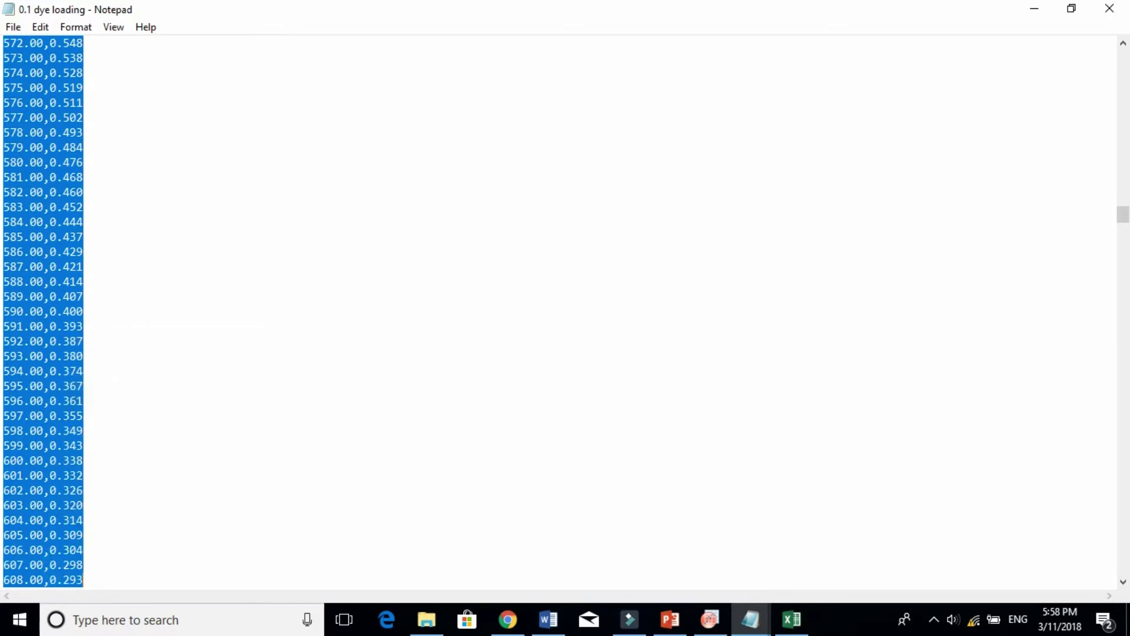
# Paste the copied lines into cell A1 of OriginPro's Book1, then undo the single-column paste
pyautogui.click(713, 624)
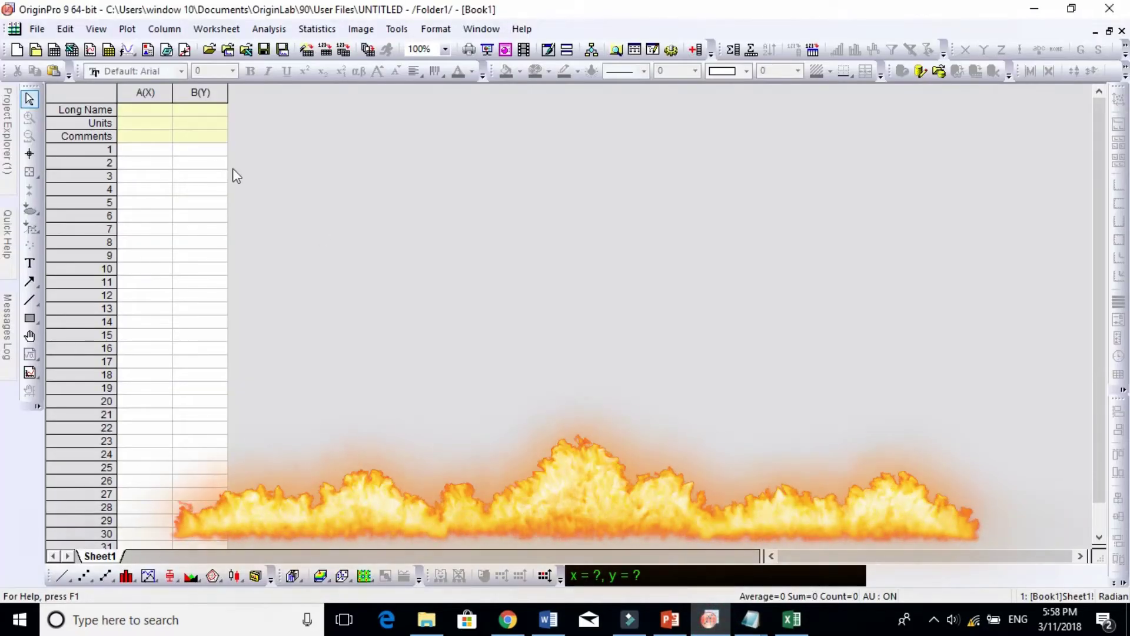
pyautogui.click(144, 152)
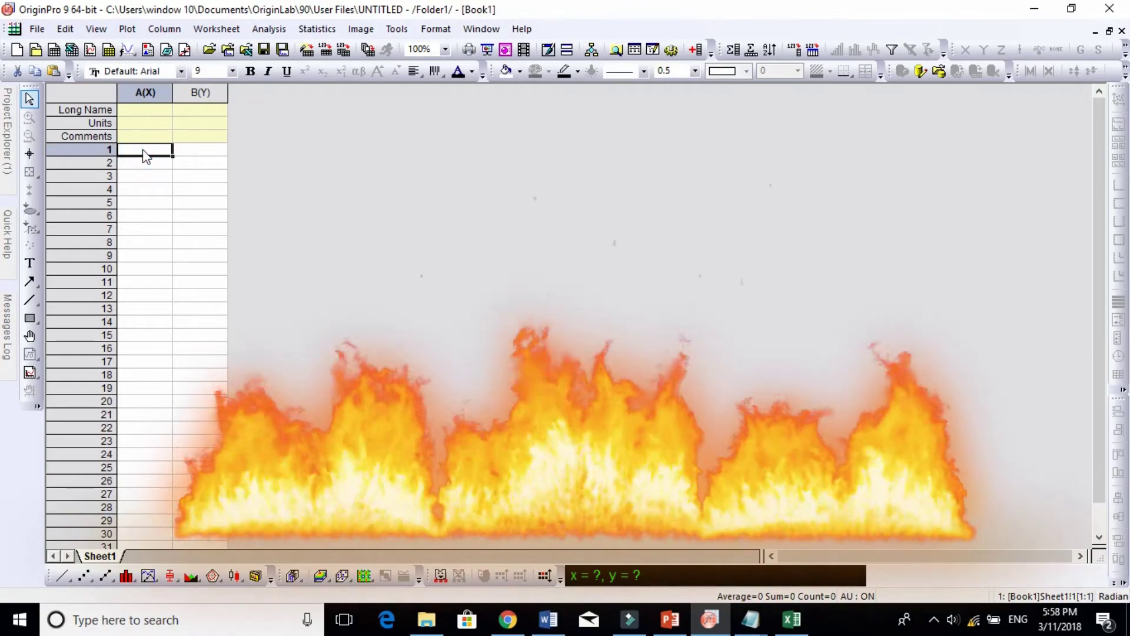
pyautogui.hotkey('ctrl', 'v')
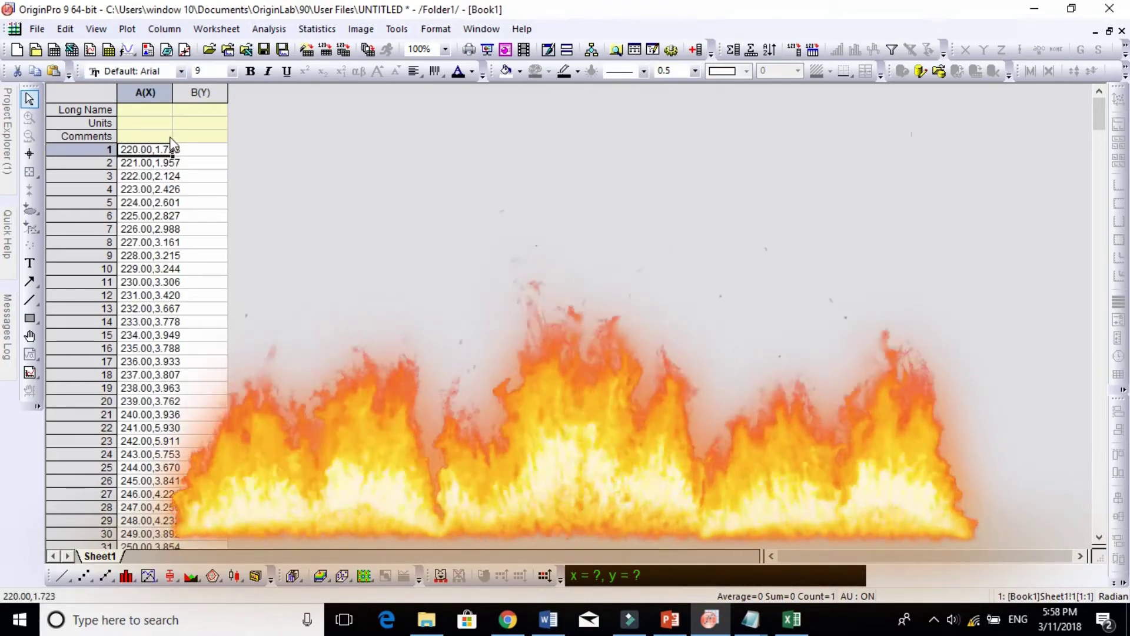
pyautogui.hotkey('ctrl', 'z')
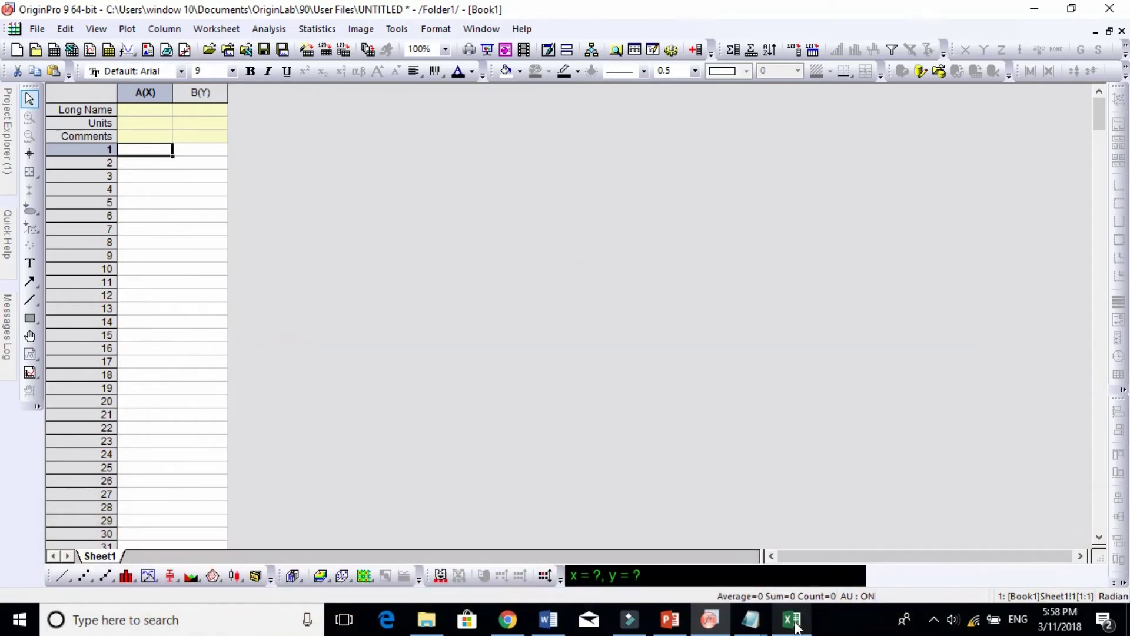
# Paste the comma-separated lines into cell A1 of Excel's Sheet1 and zoom in on them
pyautogui.click(792, 619)
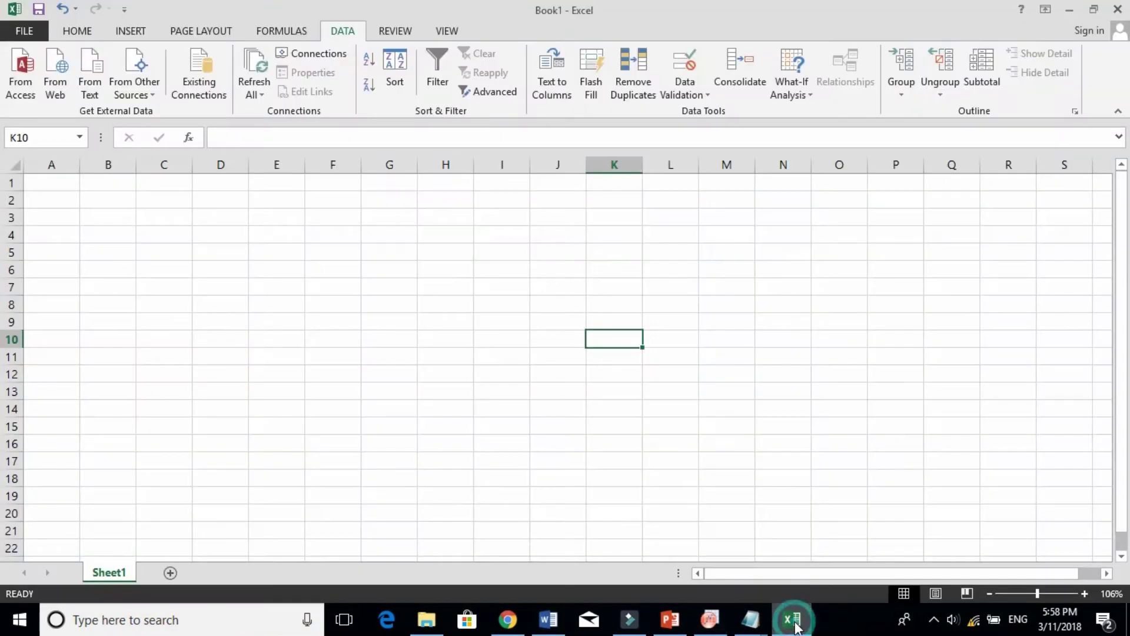
pyautogui.click(48, 185)
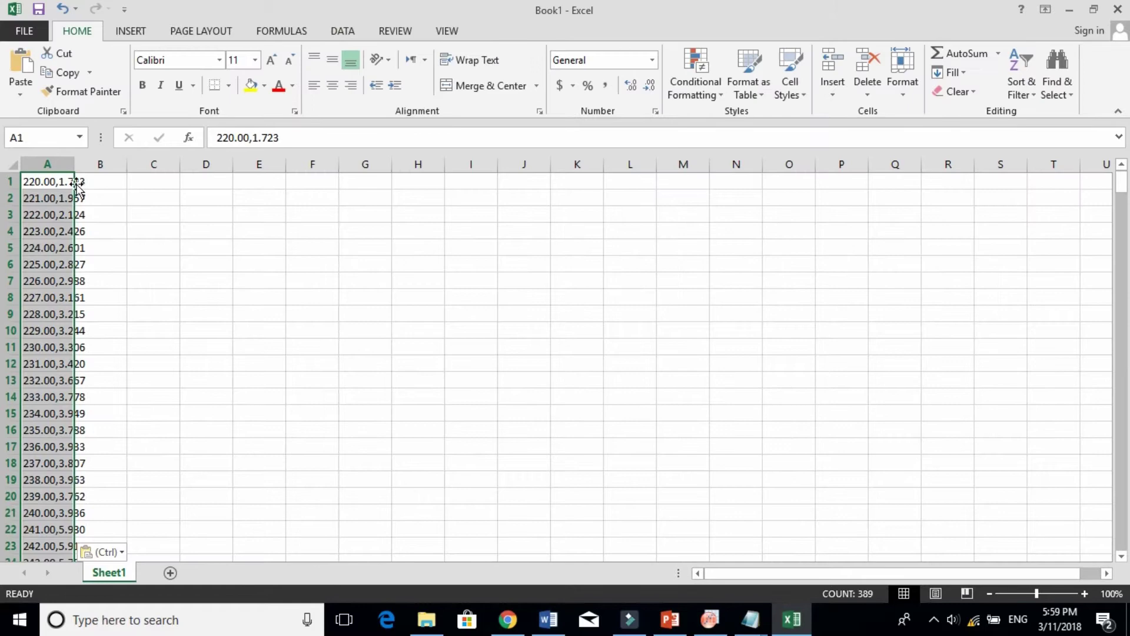
pyautogui.click(1086, 595)
pyautogui.click(1087, 595)
pyautogui.click(1086, 594)
pyautogui.click(1086, 595)
pyautogui.click(1086, 595)
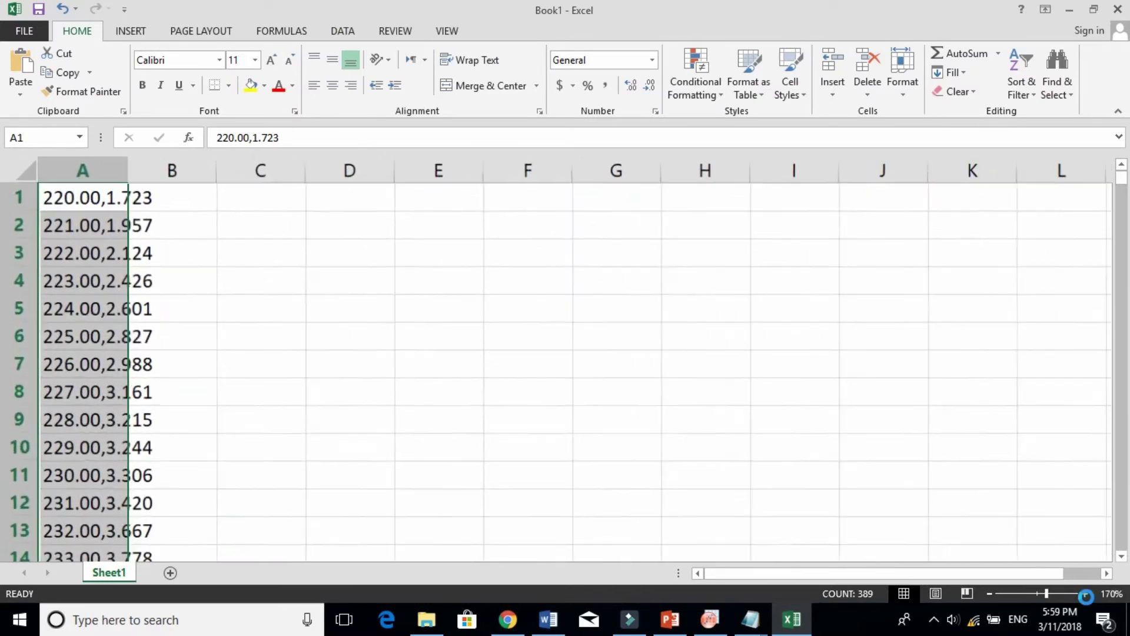
pyautogui.click(1086, 595)
pyautogui.click(1086, 595)
pyautogui.click(1086, 595)
pyautogui.click(1086, 595)
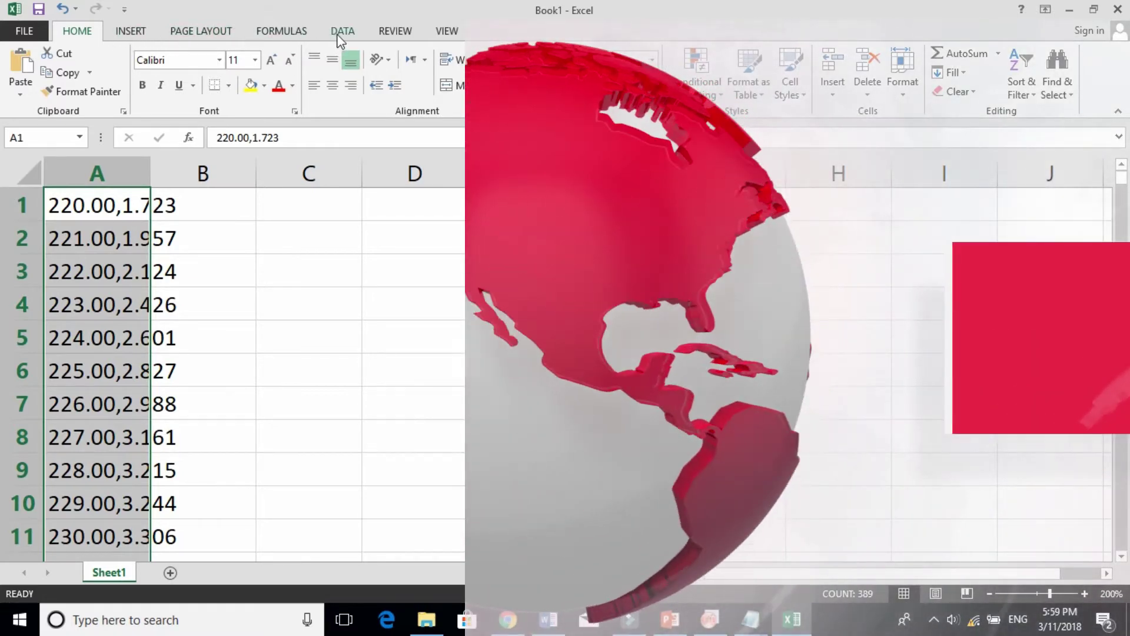
# Start the Text to Columns wizard on column A with the Delimited data type
pyautogui.click(339, 36)
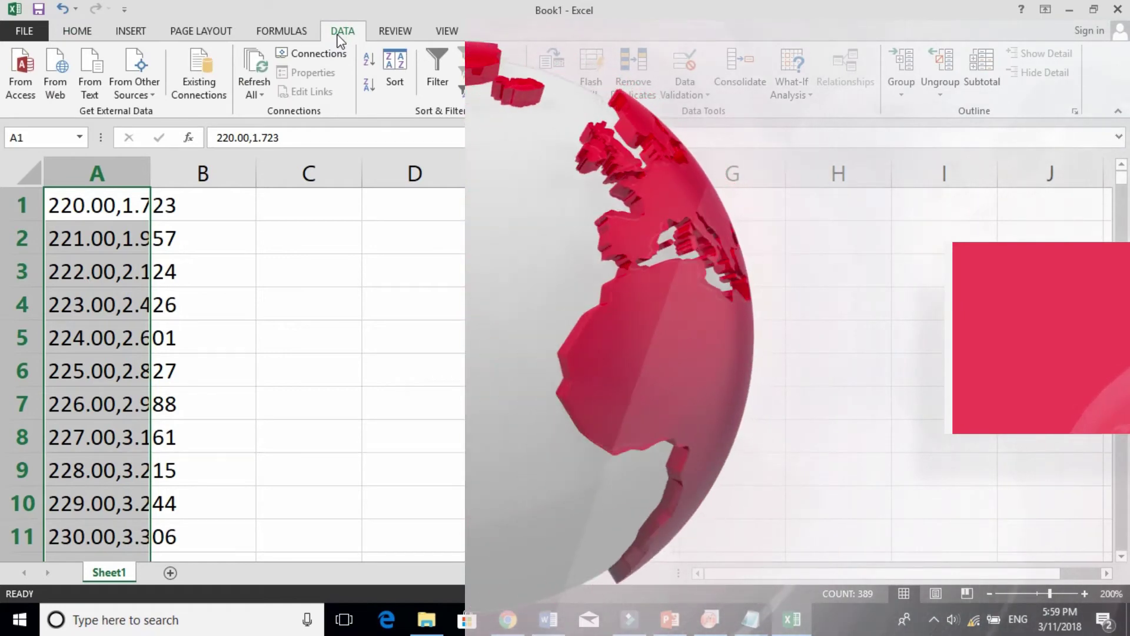
pyautogui.click(548, 66)
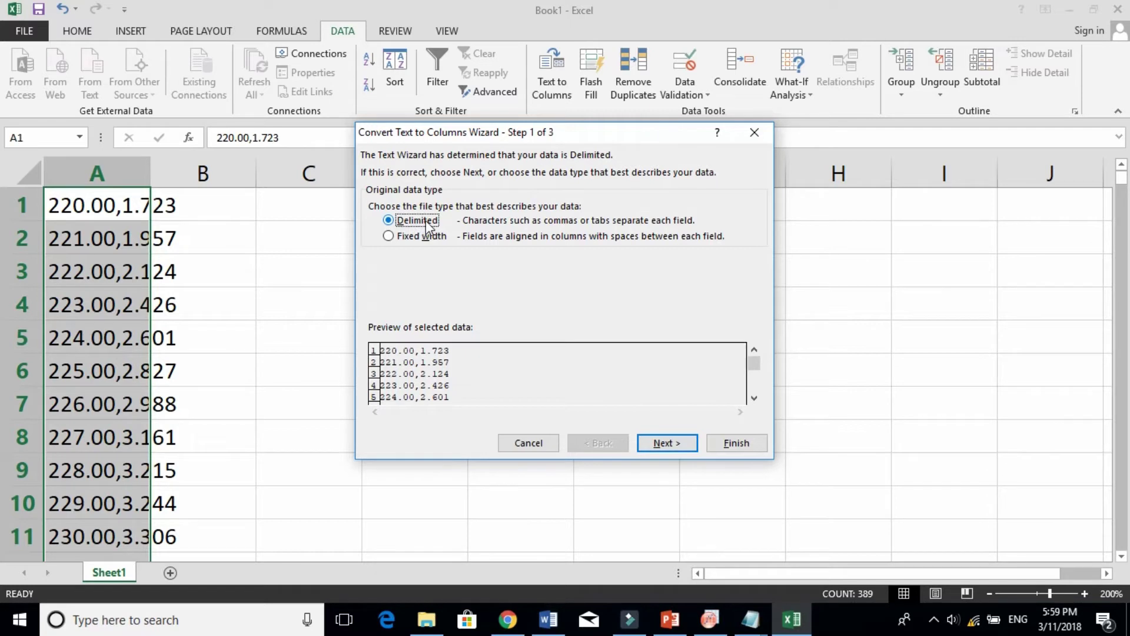
pyautogui.click(669, 444)
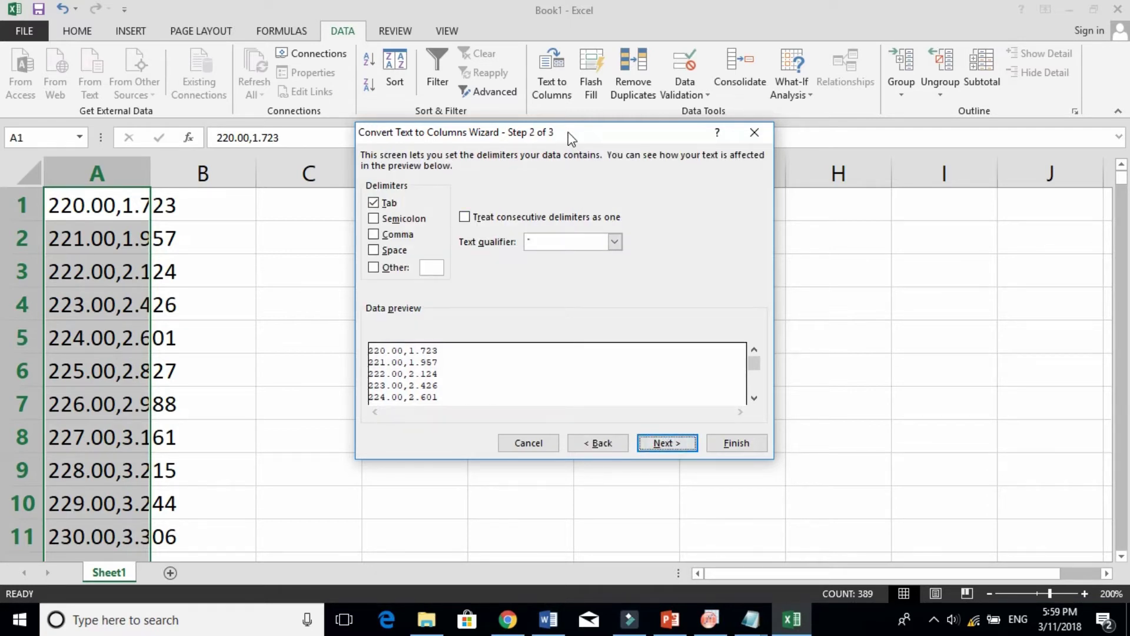
pyautogui.moveTo(571, 138); pyautogui.dragTo(758, 114)
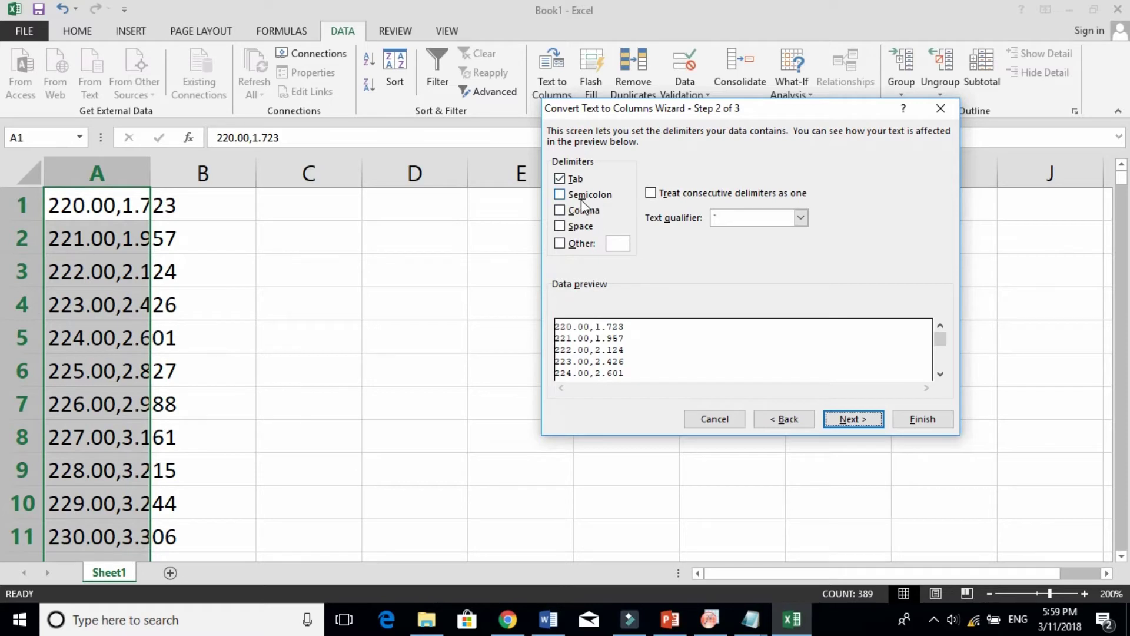
# Make Comma the only delimiter and advance to the column format step
pyautogui.click(561, 195)
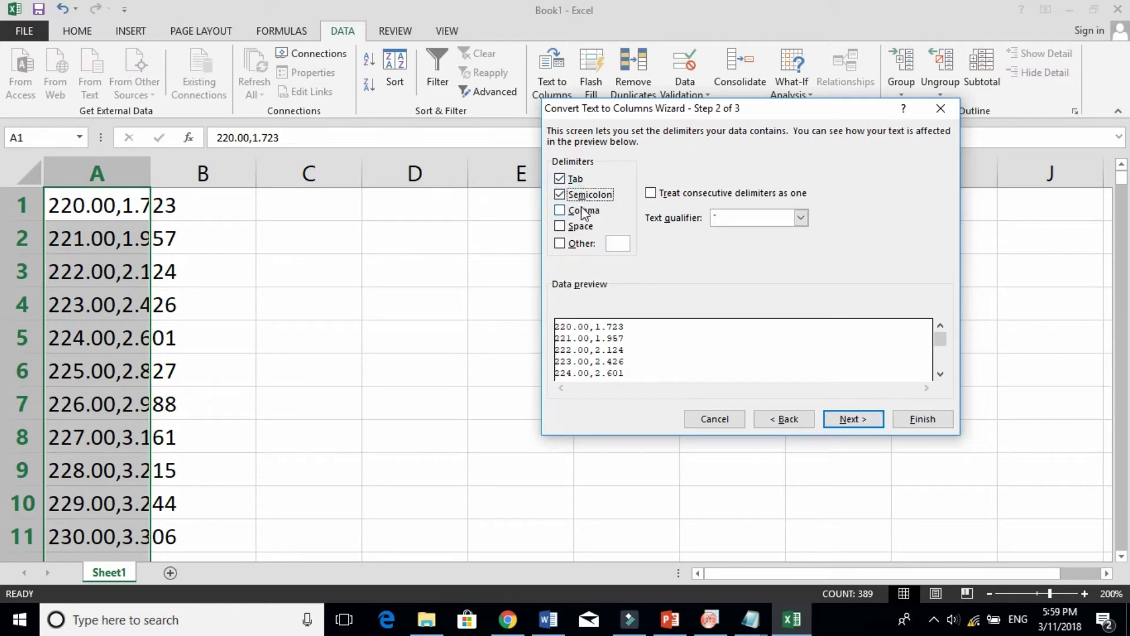
pyautogui.click(560, 211)
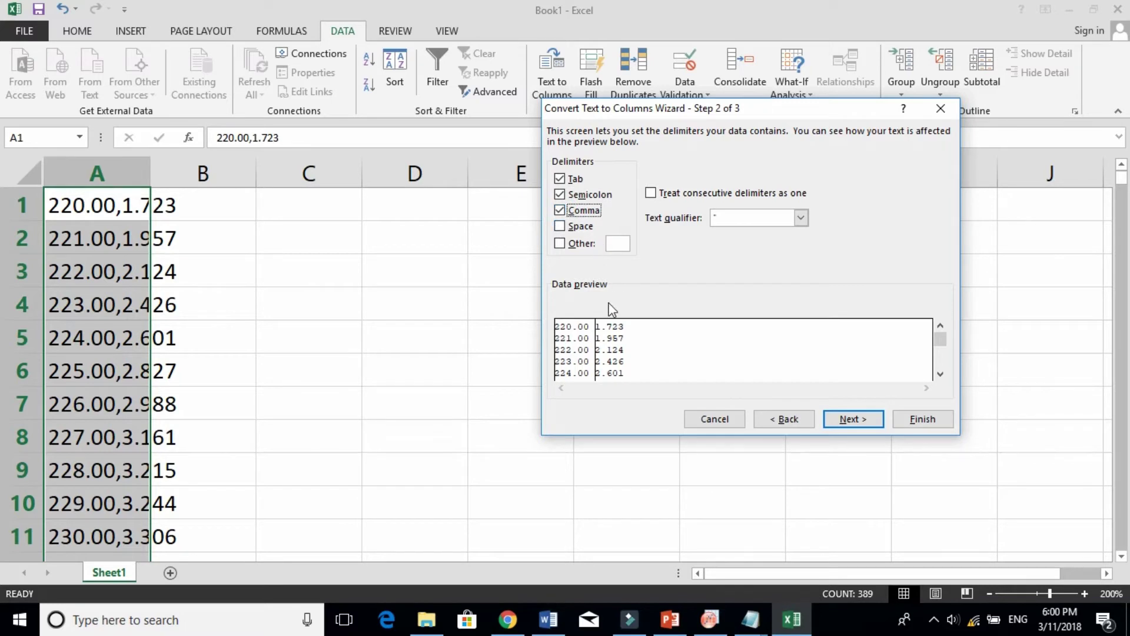
pyautogui.click(559, 195)
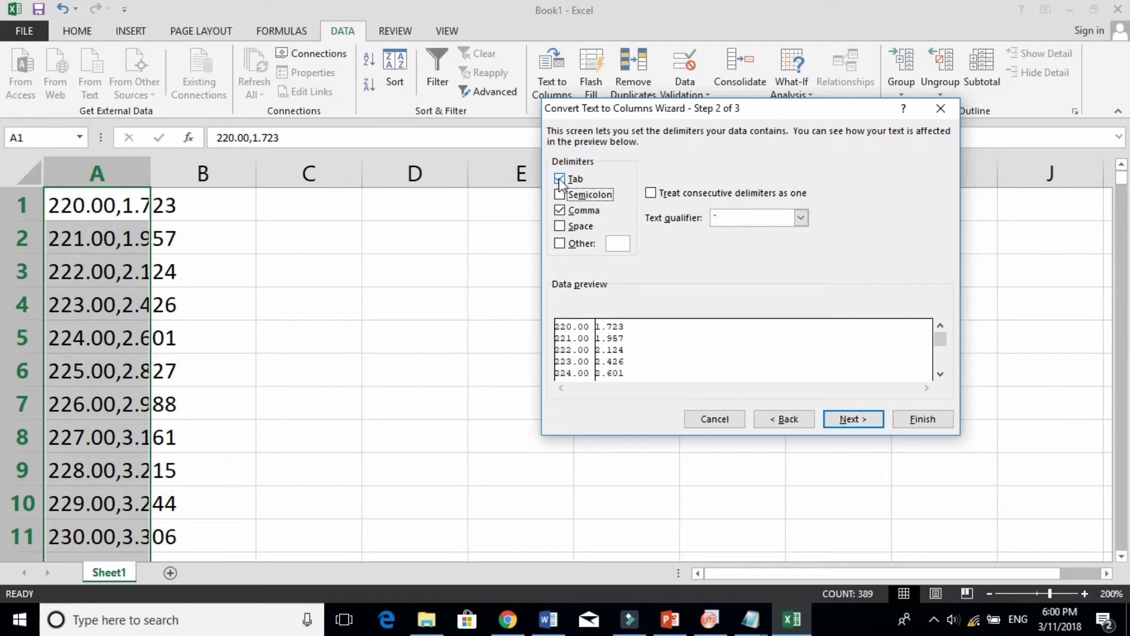
pyautogui.click(559, 179)
pyautogui.click(559, 227)
pyautogui.click(561, 226)
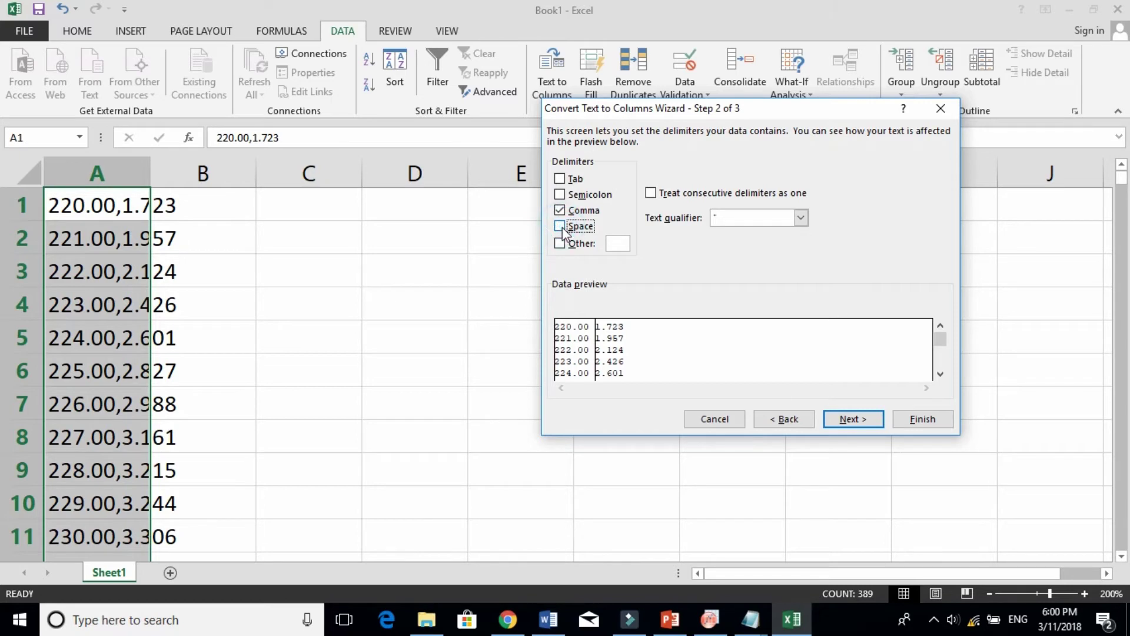
pyautogui.click(562, 245)
pyautogui.click(562, 245)
pyautogui.click(848, 414)
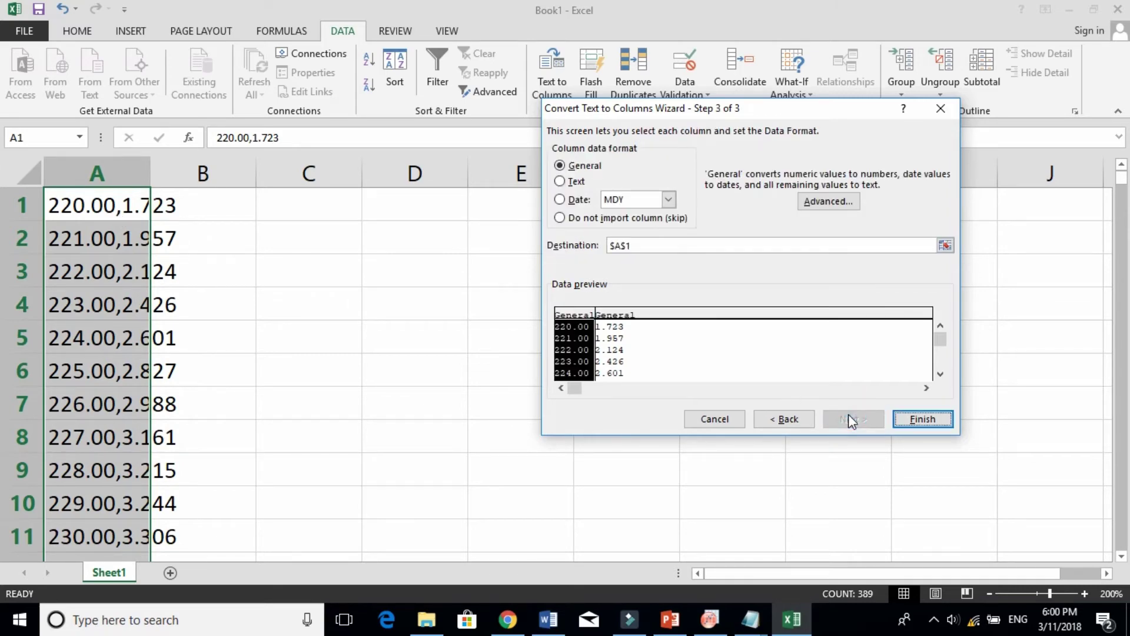
# Finish splitting into wavelength column A and absorbance column B, then copy columns A:B
pyautogui.click(912, 419)
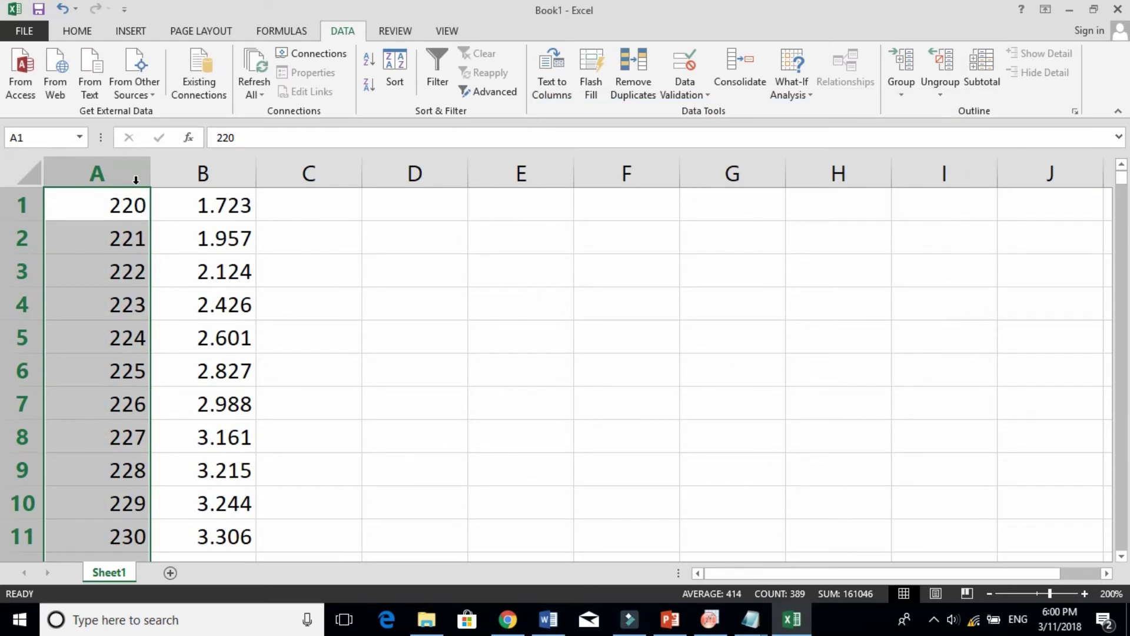
pyautogui.moveTo(129, 171); pyautogui.dragTo(186, 170)
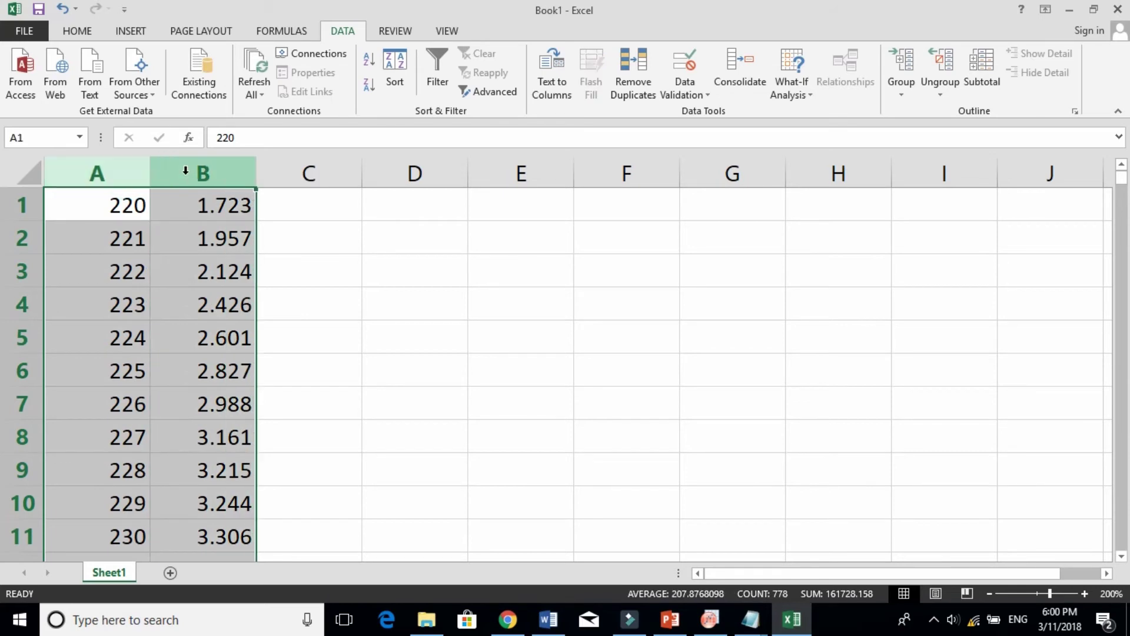
pyautogui.rightClick(185, 172)
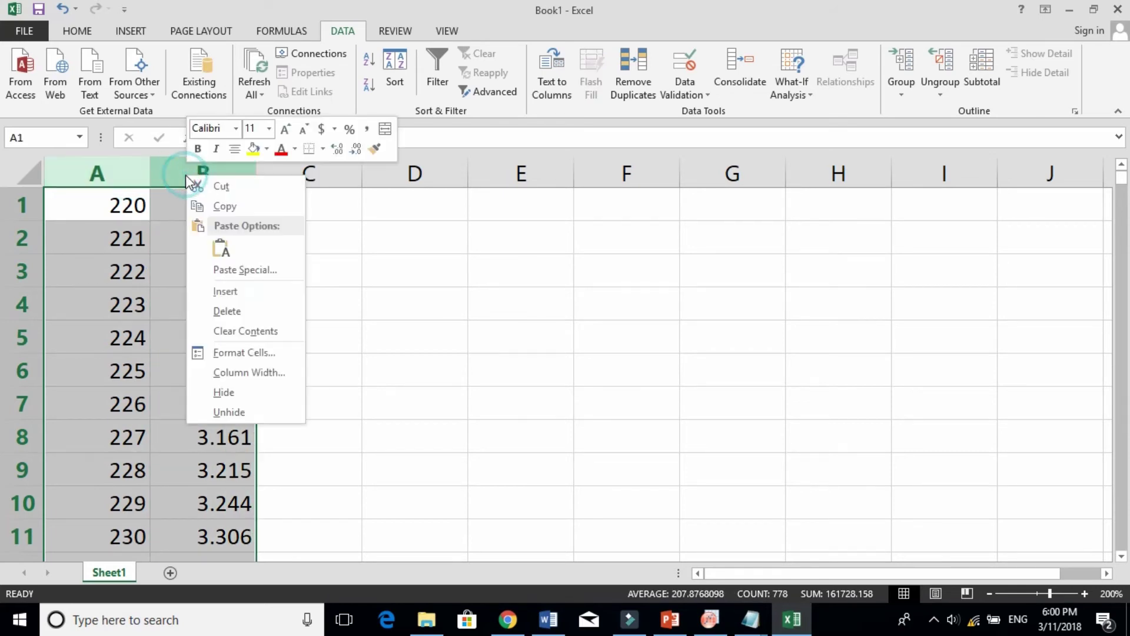
pyautogui.click(230, 205)
# Paste the Excel data into OriginPro's Book1 and select columns A(X) and B(Y)
pyautogui.click(710, 619)
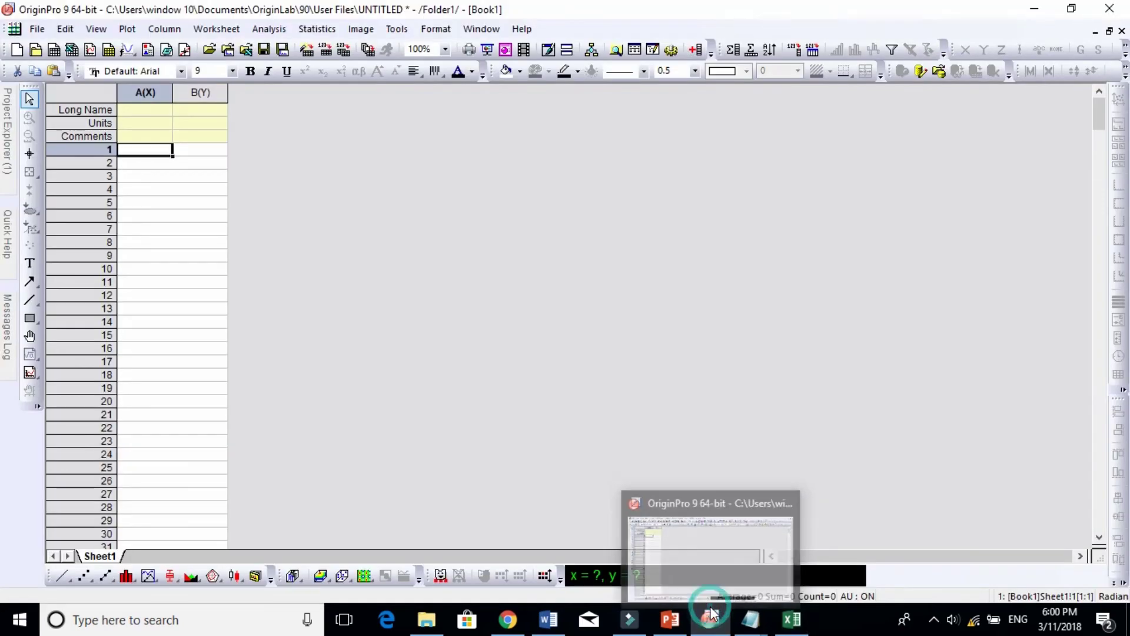
pyautogui.hotkey('ctrl', 'v')
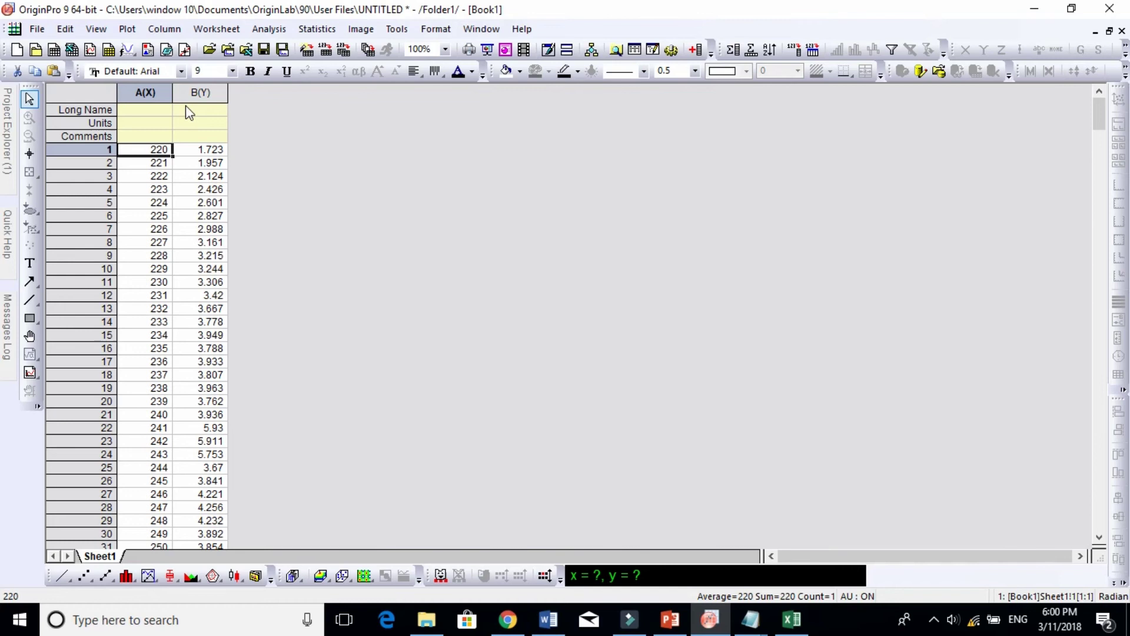
pyautogui.moveTo(147, 94); pyautogui.dragTo(194, 96)
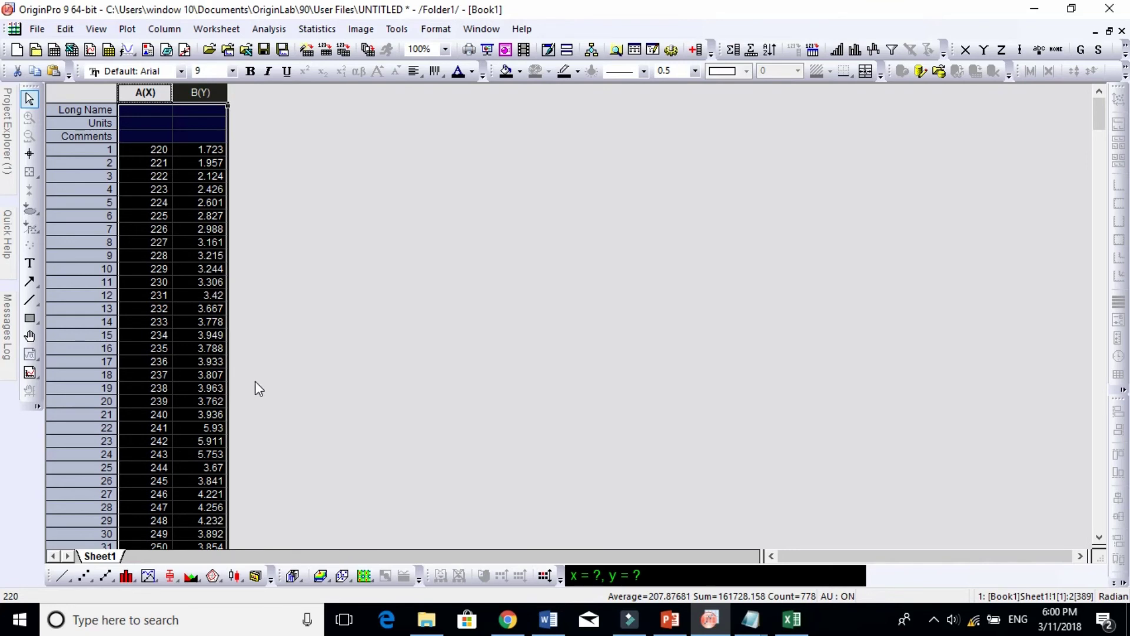
# Create a line graph of absorbance B(Y) versus wavelength A(X) using the Line button
pyautogui.click(61, 578)
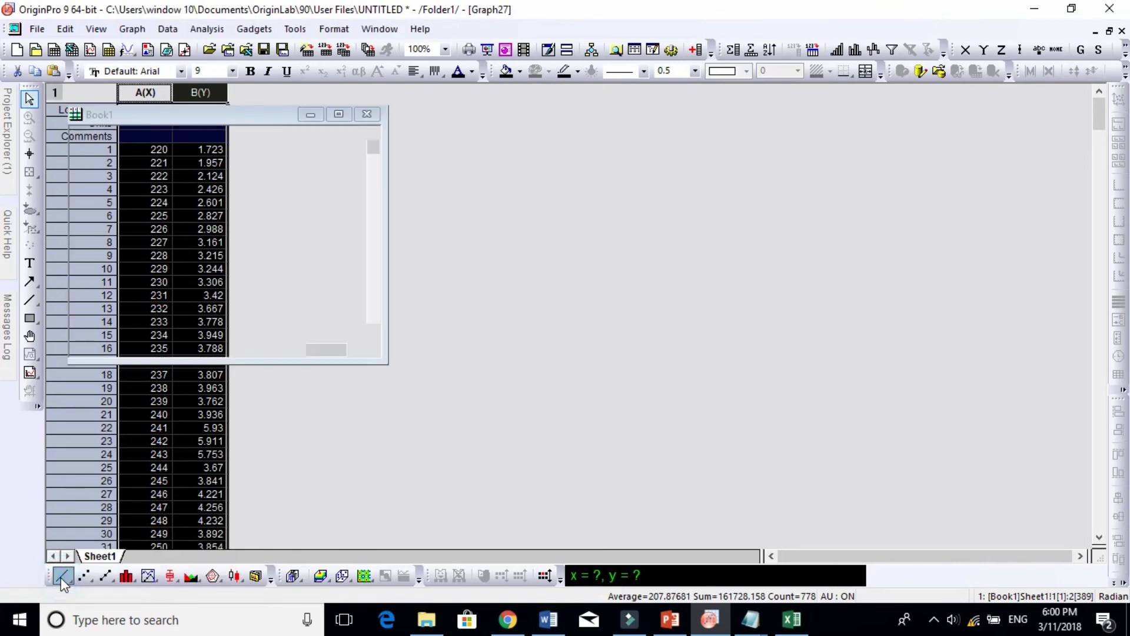